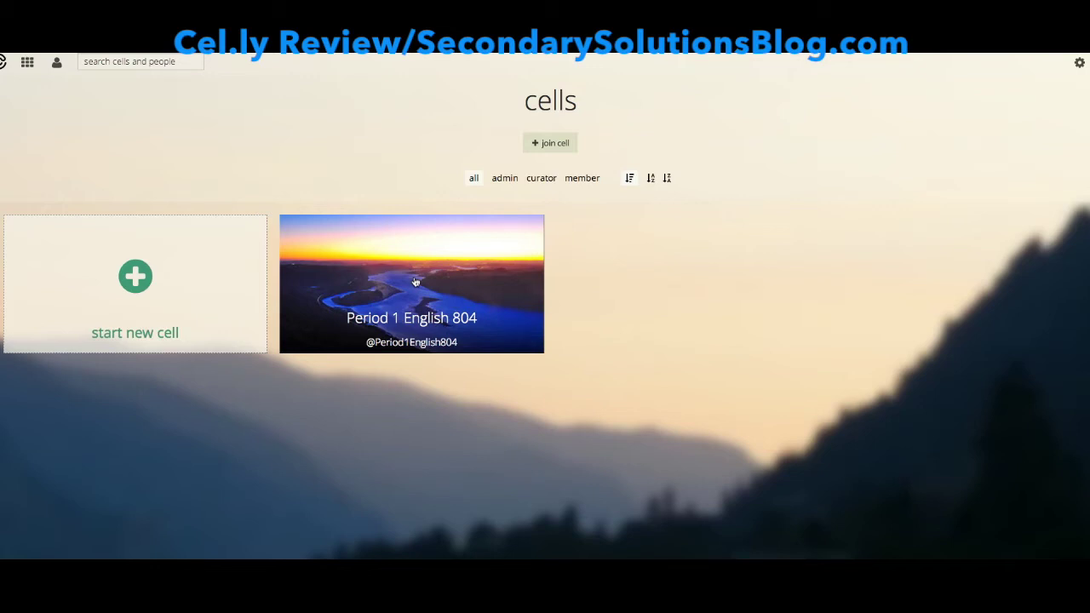
Start a new cell named 'English Period 2 804' located in Ventura, CA, US, and expand its membership settings
{"action": "left_click", "coordinate": [134, 281]}
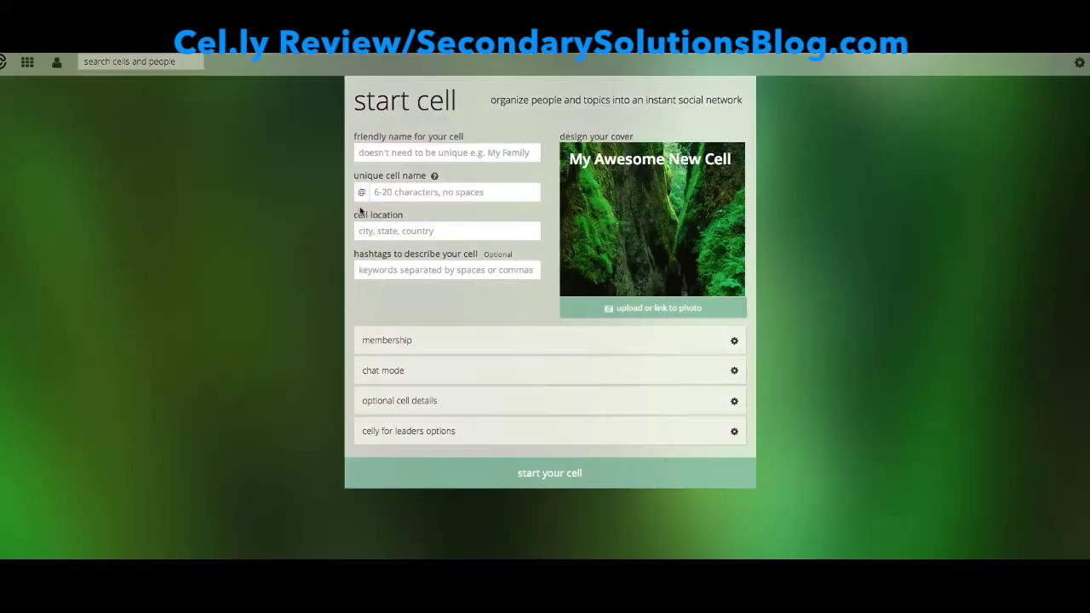
{"action": "left_click", "coordinate": [394, 153]}
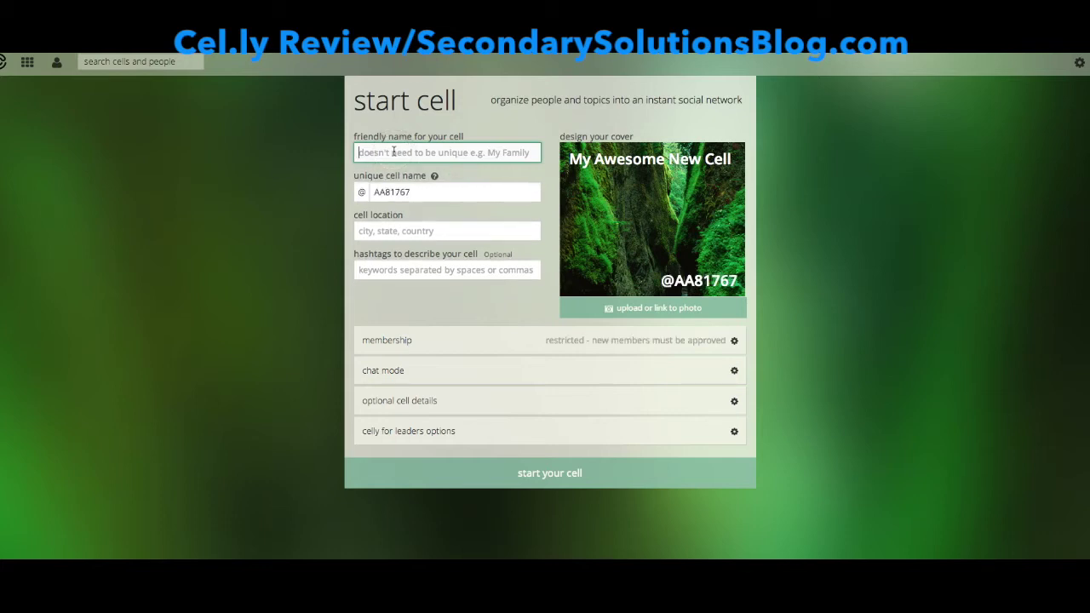
{"action": "type", "text": "Engl"}
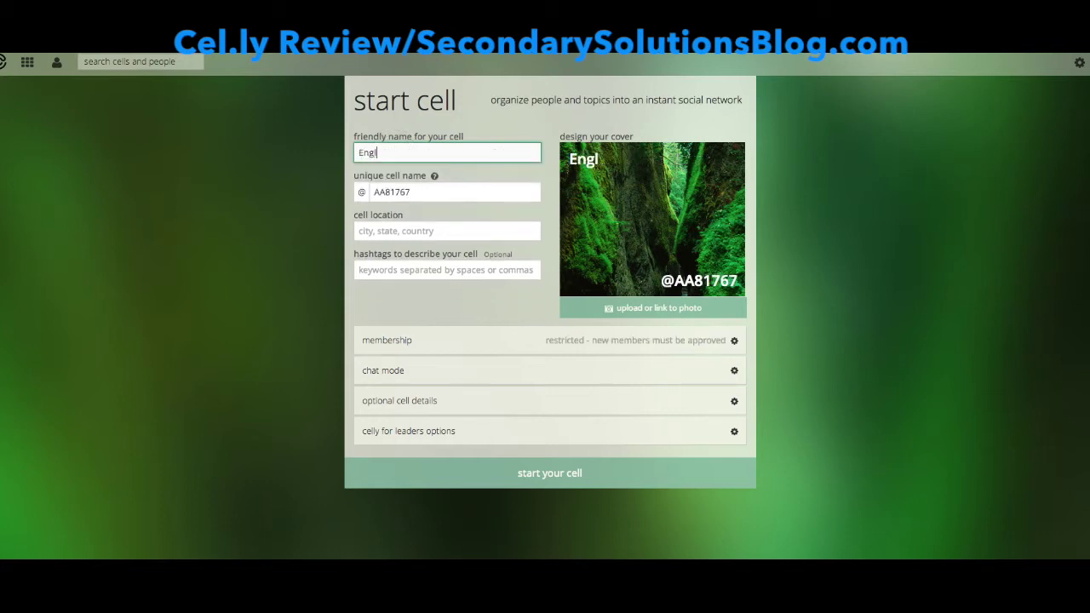
{"action": "type", "text": "ish Period 2"}
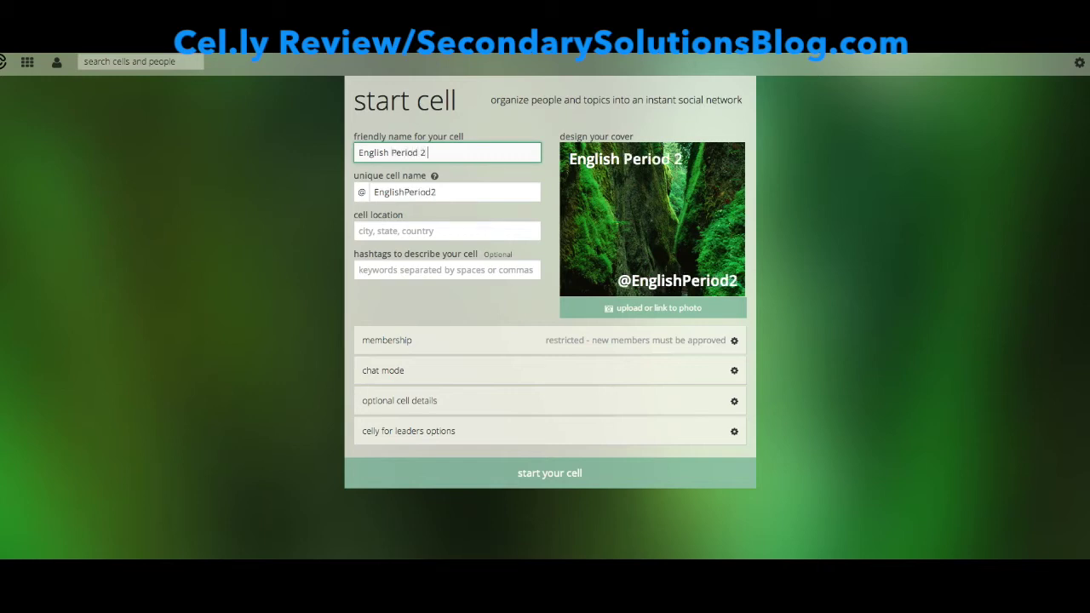
{"action": "type", "text": " 804"}
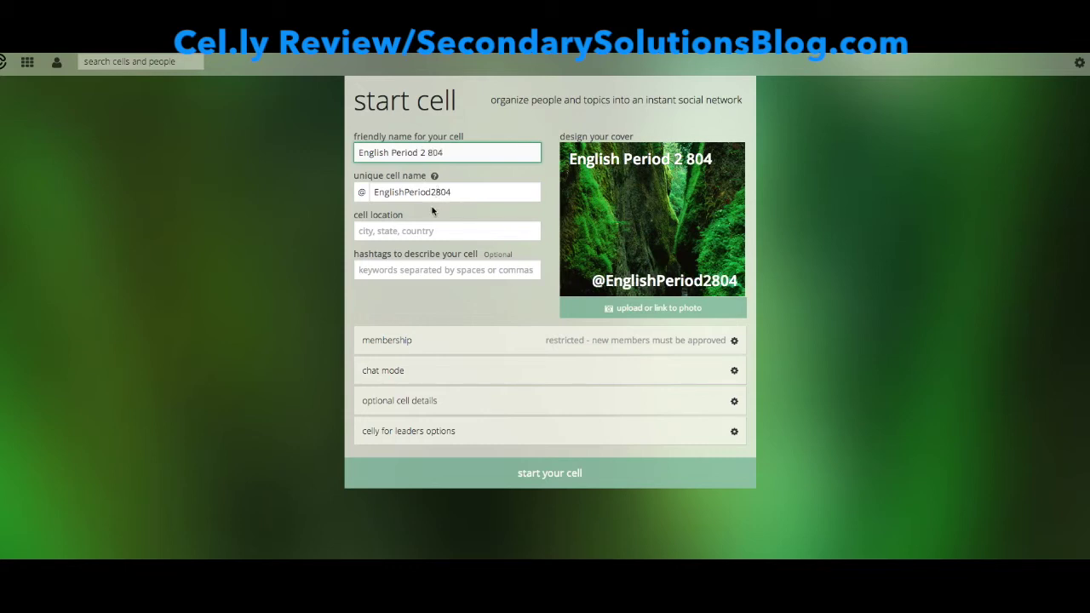
{"action": "left_click", "coordinate": [418, 232]}
{"action": "type", "text": "Vent"}
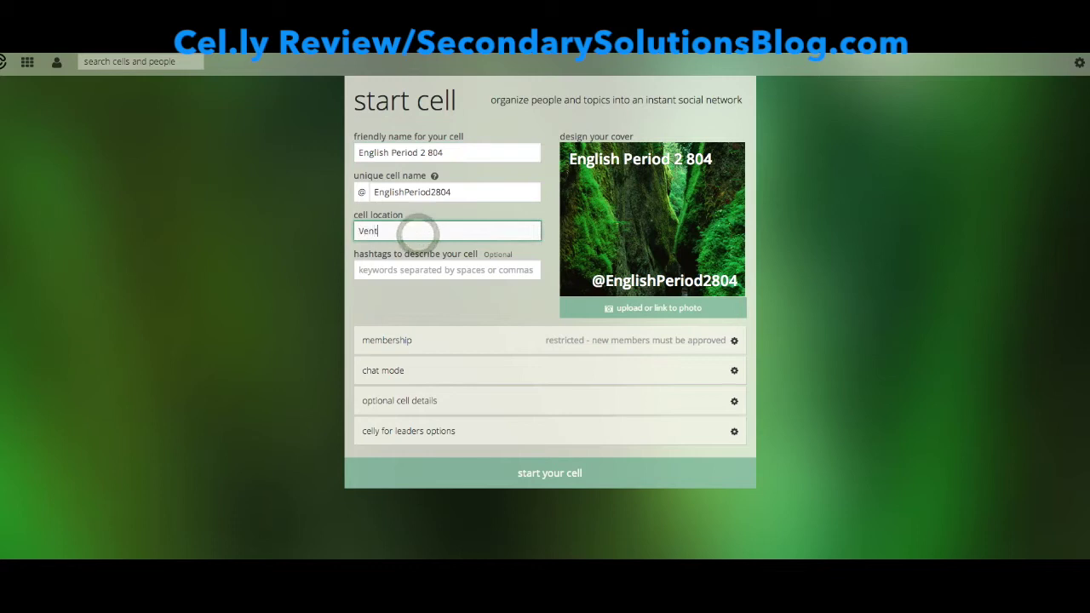
{"action": "type", "text": "ura, C"}
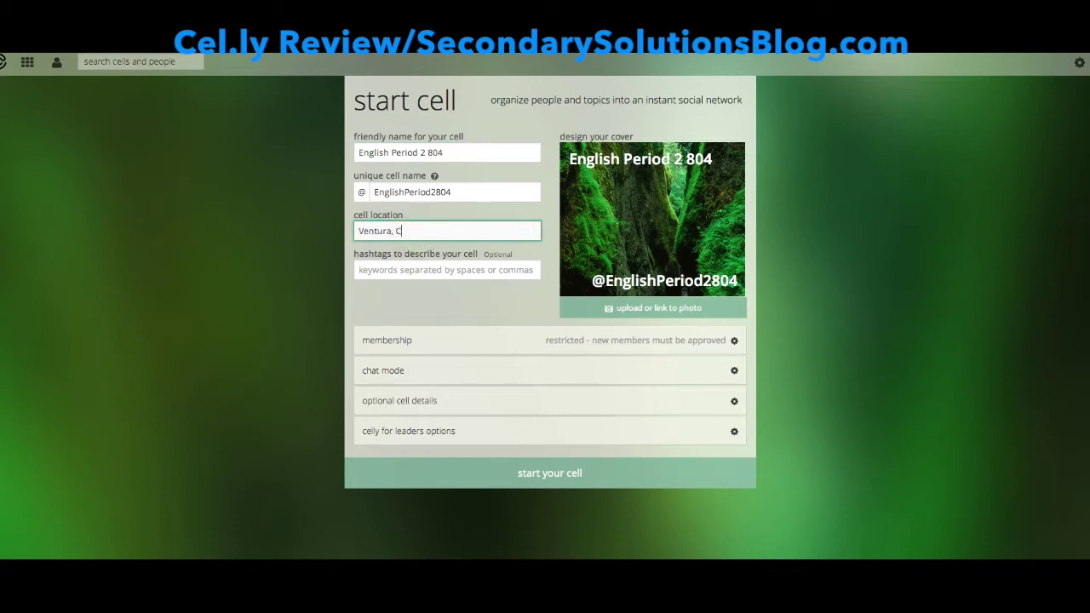
{"action": "type", "text": "A, UC"}
{"action": "key", "text": "BackSpace"}
{"action": "type", "text": "S"}
{"action": "left_click", "coordinate": [455, 340]}
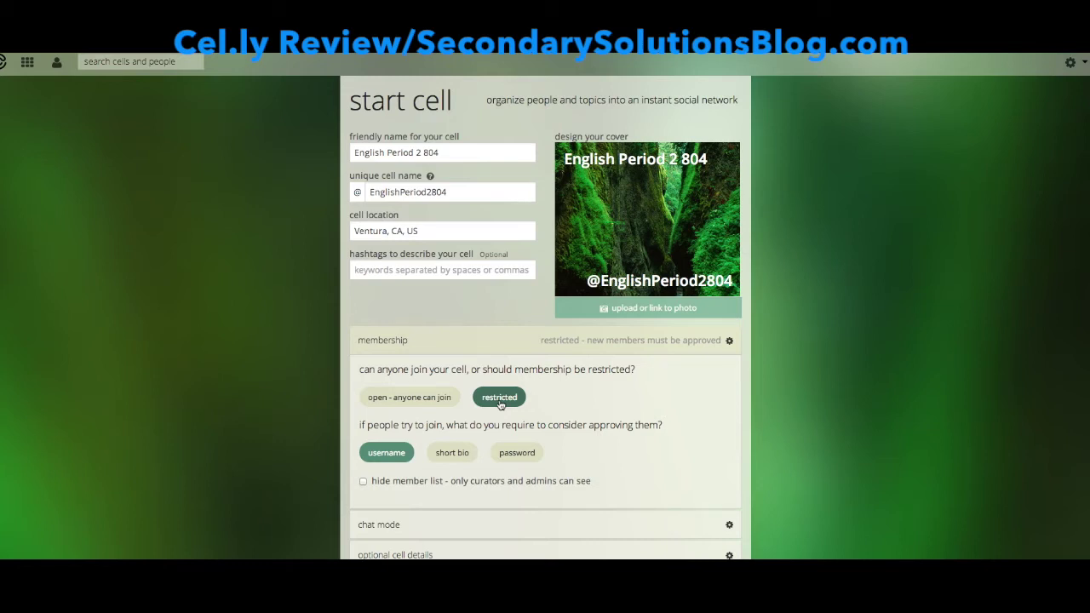
Make joining the cell require a password and enter the join password
{"action": "left_click", "coordinate": [517, 452]}
{"action": "left_click", "coordinate": [396, 499]}
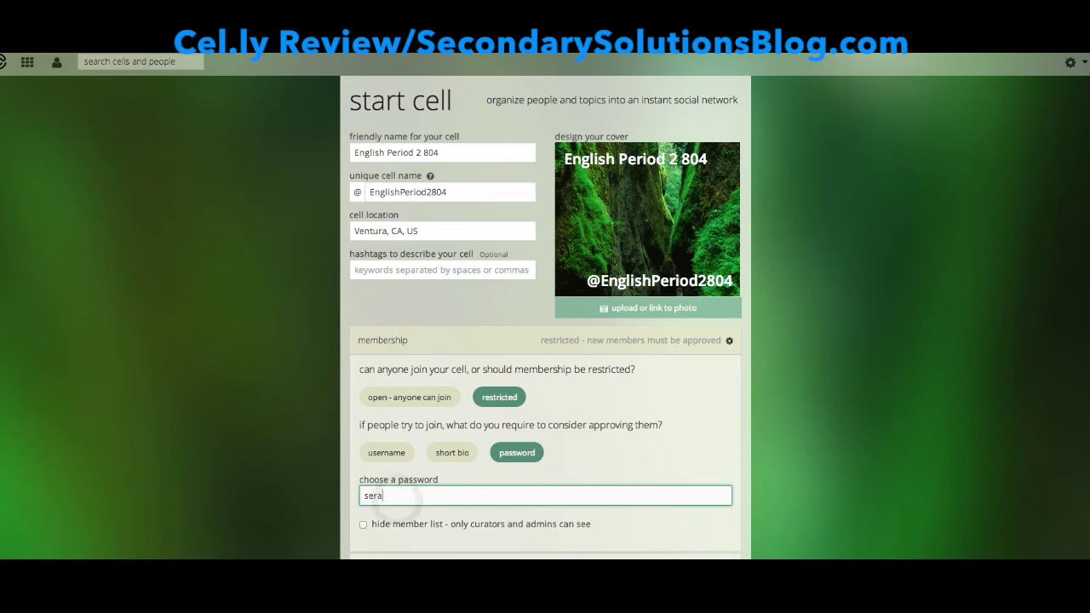
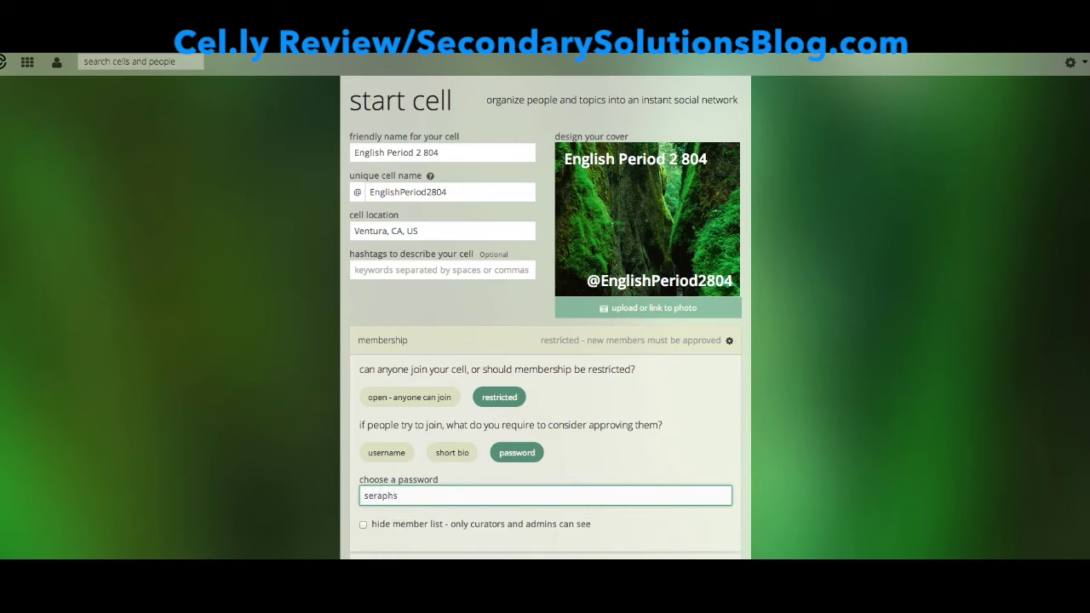
{"action": "scroll", "coordinate": [403, 453], "scroll_direction": "down", "scroll_amount": 2}
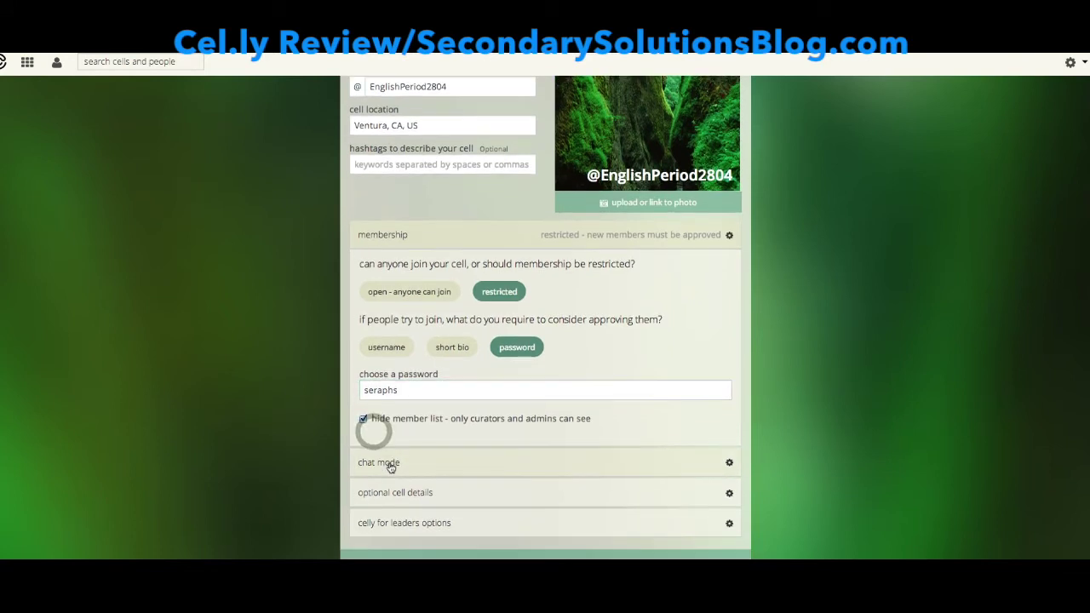
Switch the cell to curated chat, keep it private, and create it
{"action": "left_click", "coordinate": [389, 464]}
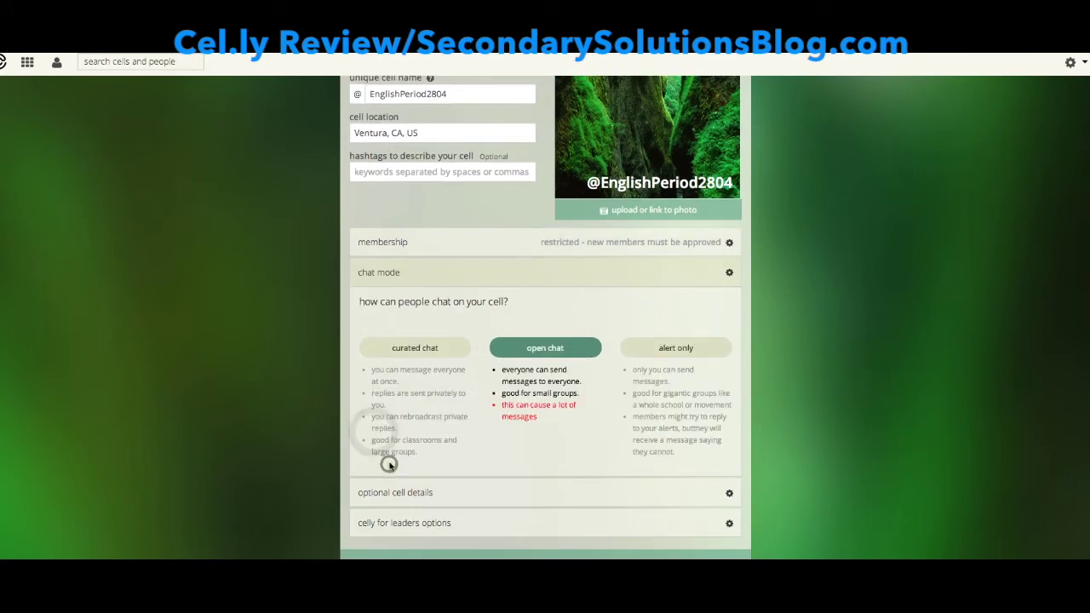
{"action": "left_click", "coordinate": [431, 356]}
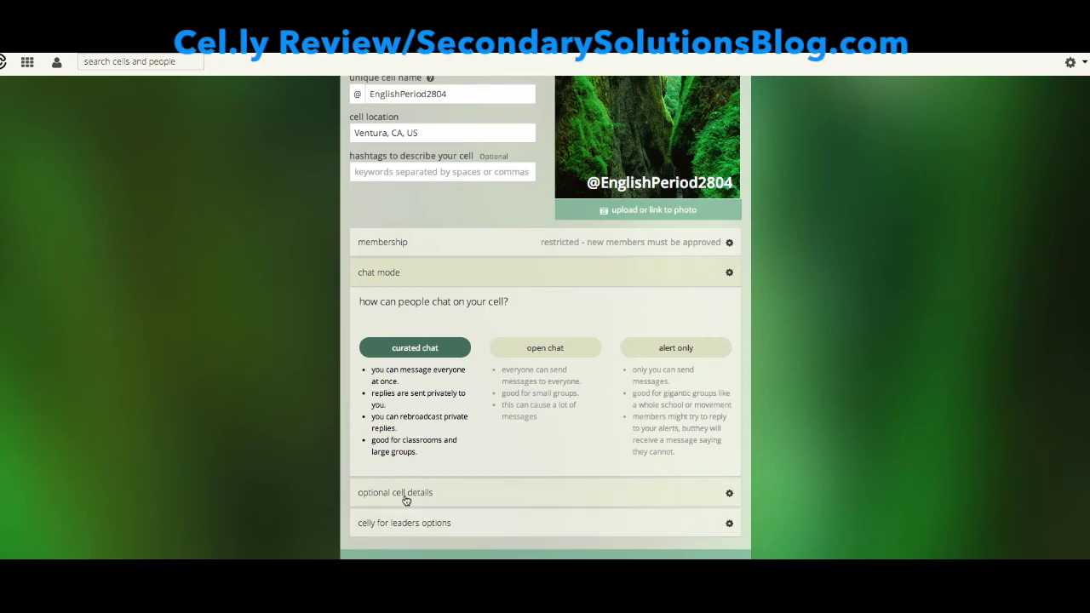
{"action": "left_click", "coordinate": [729, 493]}
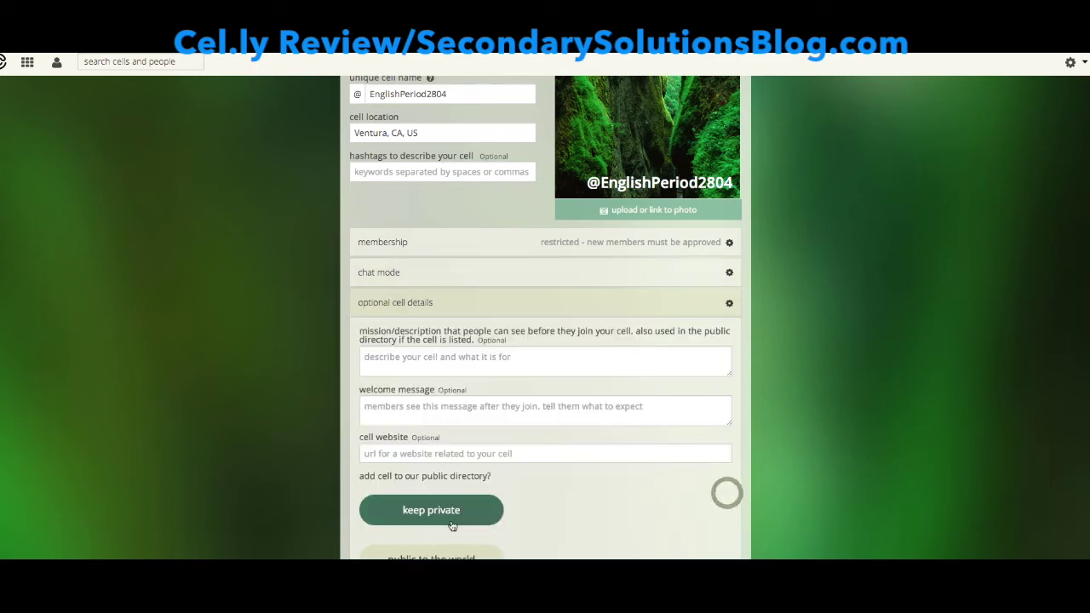
{"action": "scroll", "coordinate": [447, 521], "scroll_direction": "down", "scroll_amount": 1}
{"action": "left_click", "coordinate": [471, 548]}
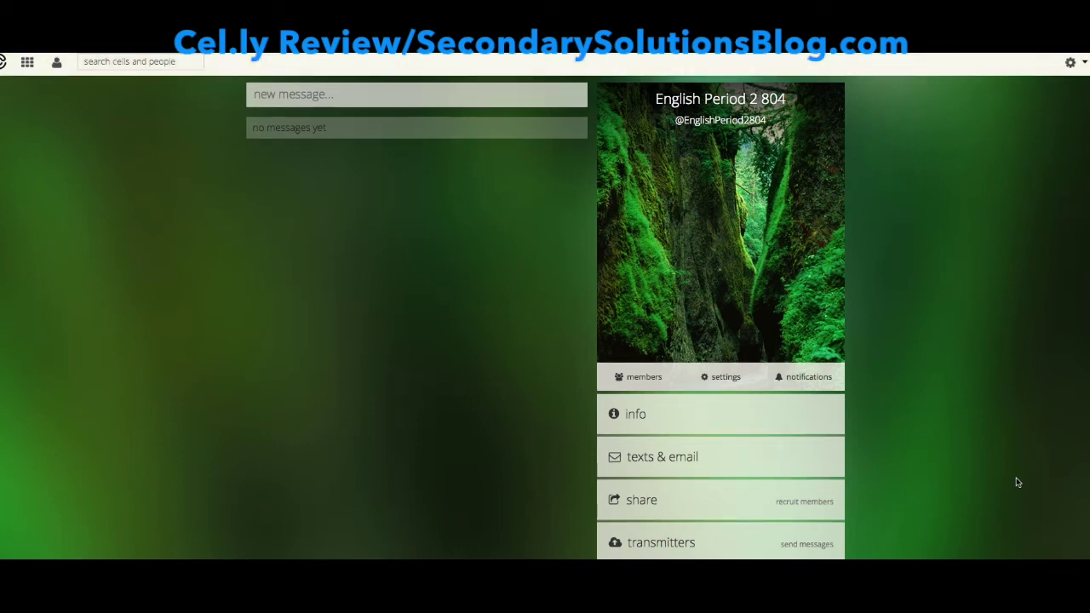
Open the cell's share panel to view its public link, golden ticket link and SMS join instructions
{"action": "scroll", "coordinate": [1017, 483], "scroll_direction": "down", "scroll_amount": 2}
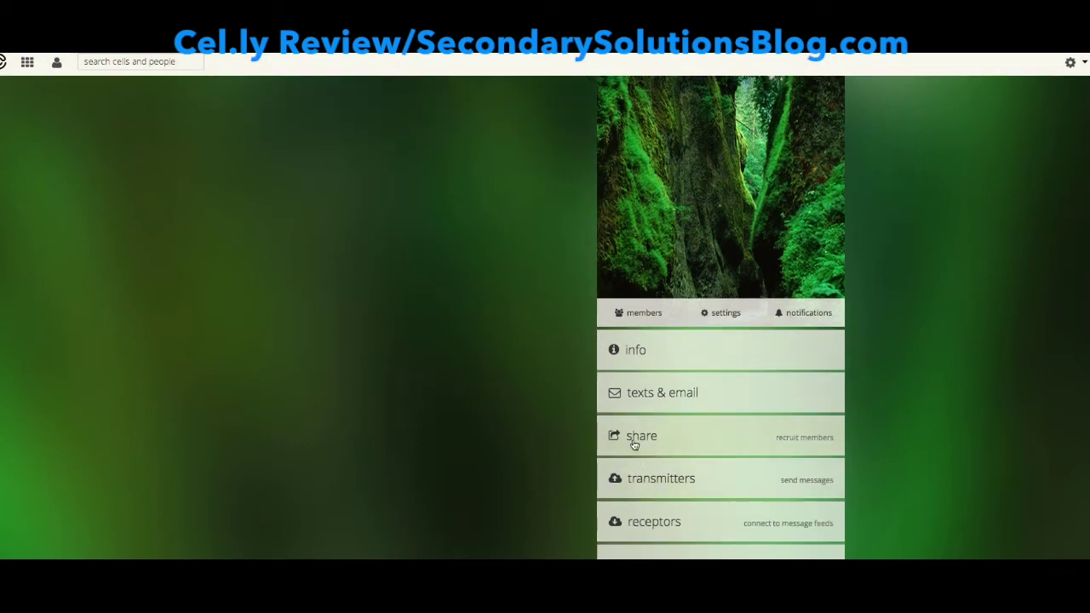
{"action": "left_click", "coordinate": [632, 441]}
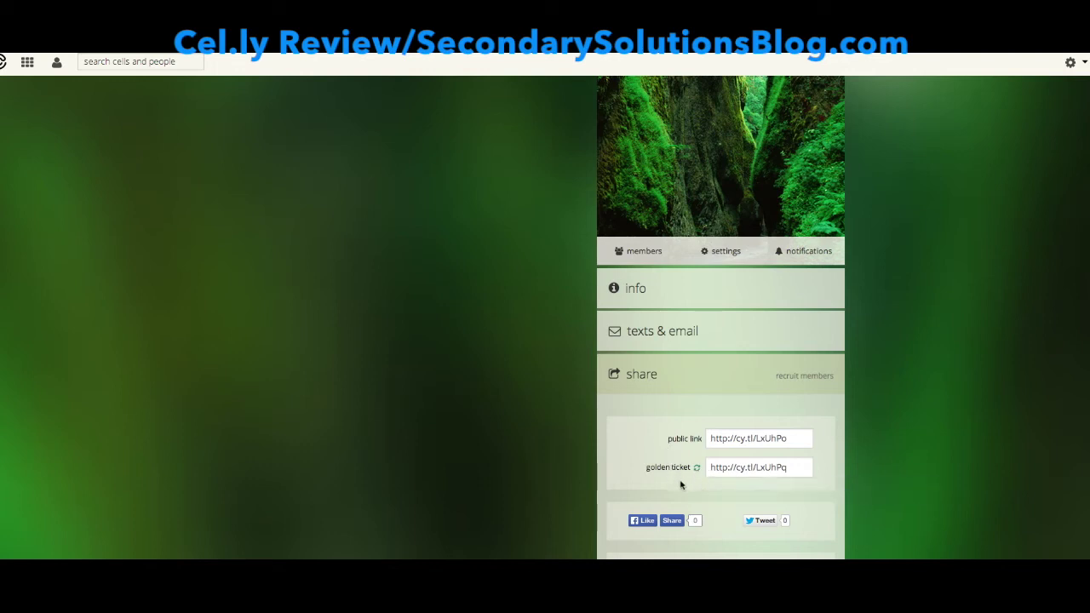
{"action": "scroll", "coordinate": [653, 524], "scroll_direction": "down", "scroll_amount": 1}
{"action": "scroll", "coordinate": [653, 527], "scroll_direction": "down", "scroll_amount": 3}
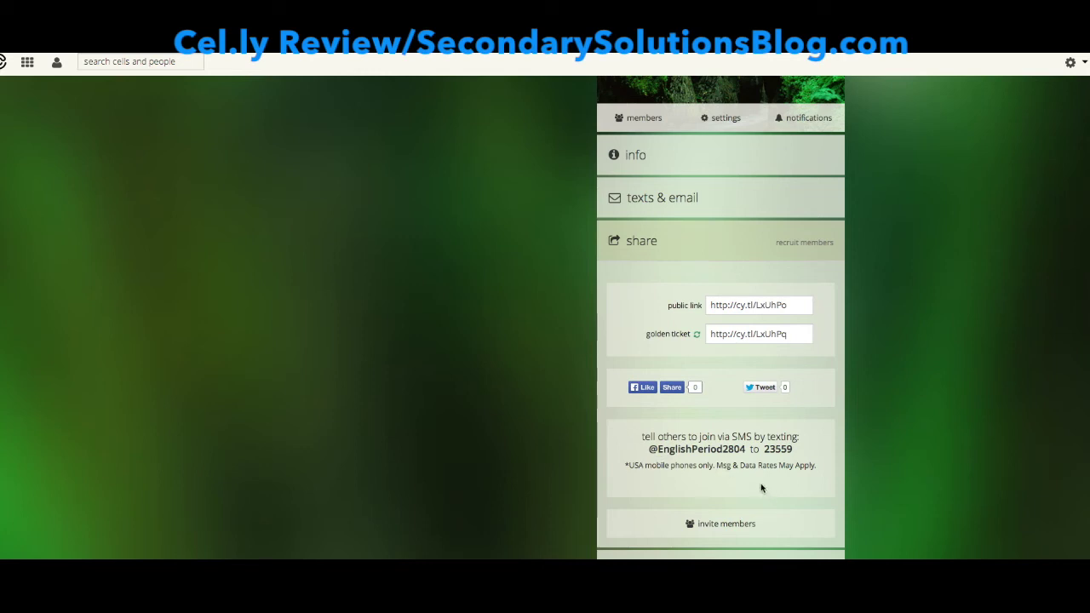
{"action": "mouse_move", "coordinate": [717, 339]}
Open the student's 'How do I cite a book?!' question in the Period 1 English 804 feed
{"action": "left_click", "coordinate": [717, 529]}
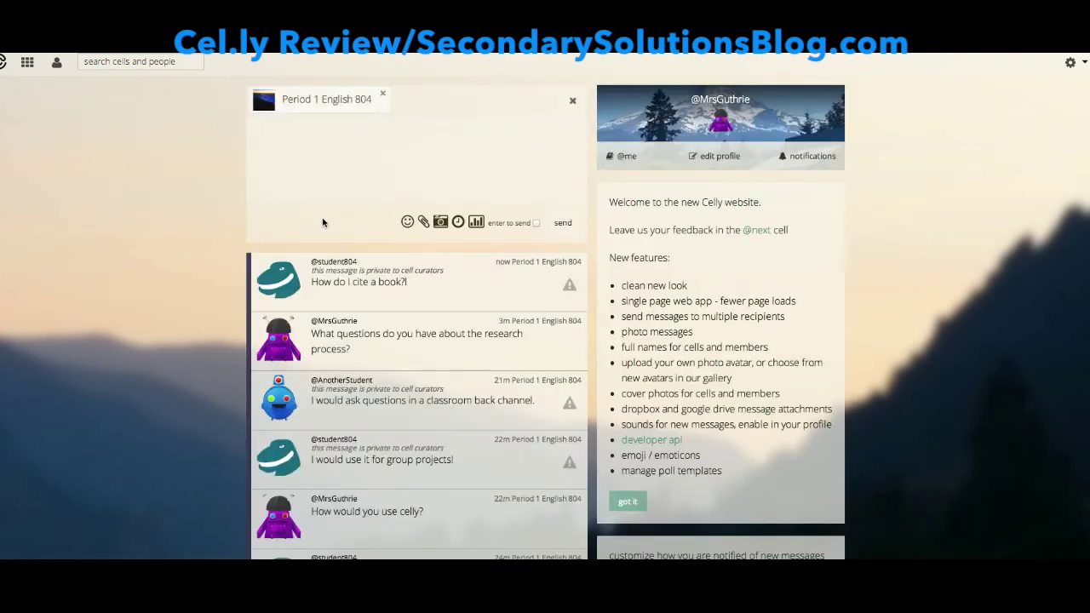
{"action": "left_click", "coordinate": [404, 286]}
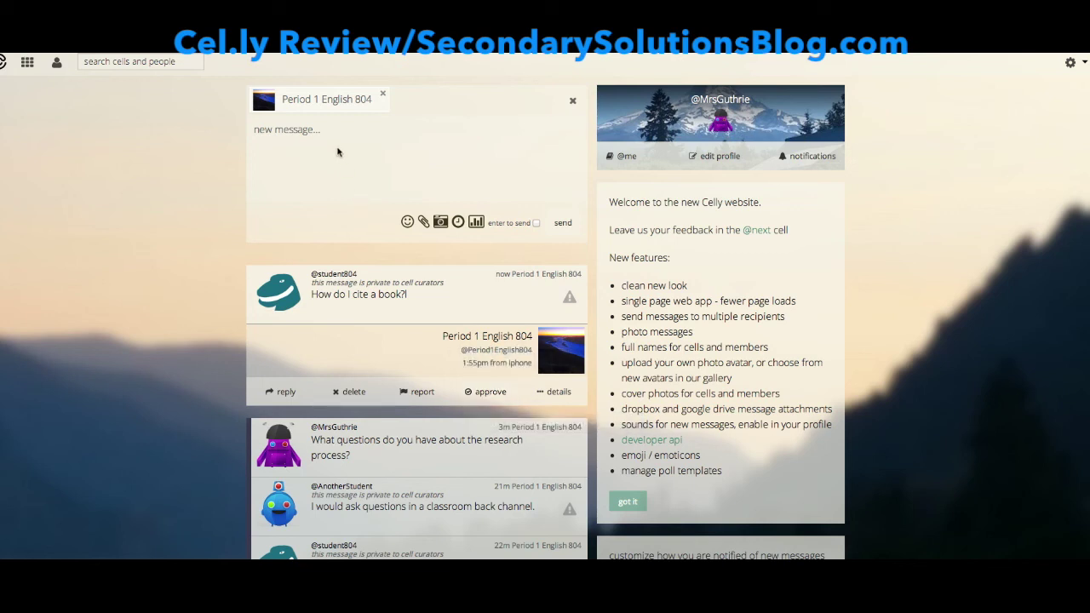
Post 'How to cite:' with the Purdue OWL book citation link to Period 1 English 804
{"action": "left_click", "coordinate": [302, 145]}
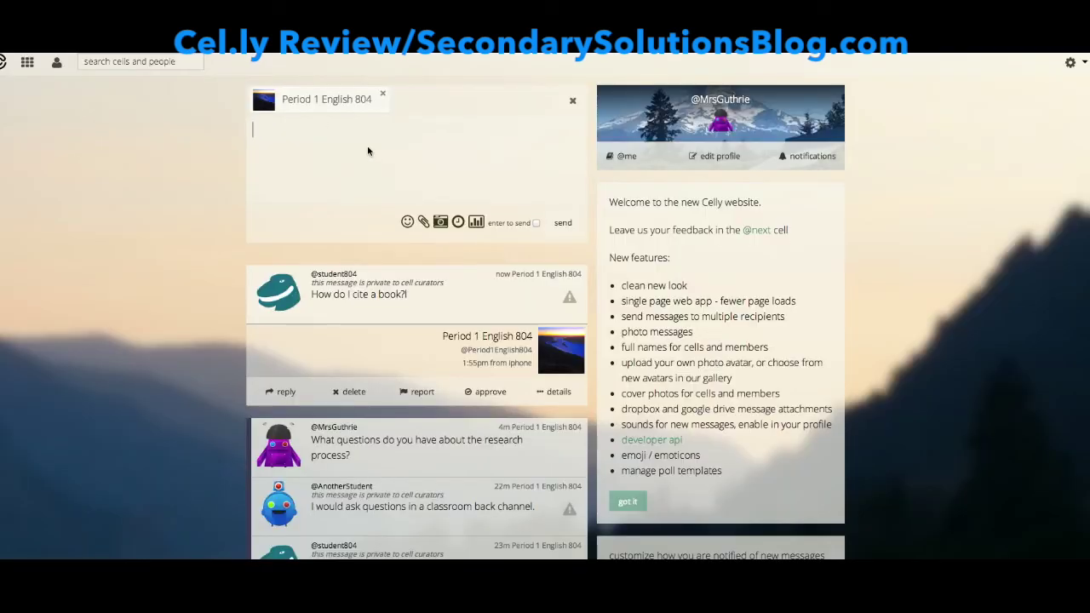
{"action": "type", "text": "How to cite:"}
{"action": "type", "text": "https://owl.english.purdue.edu/owl/resource/747/06/"}
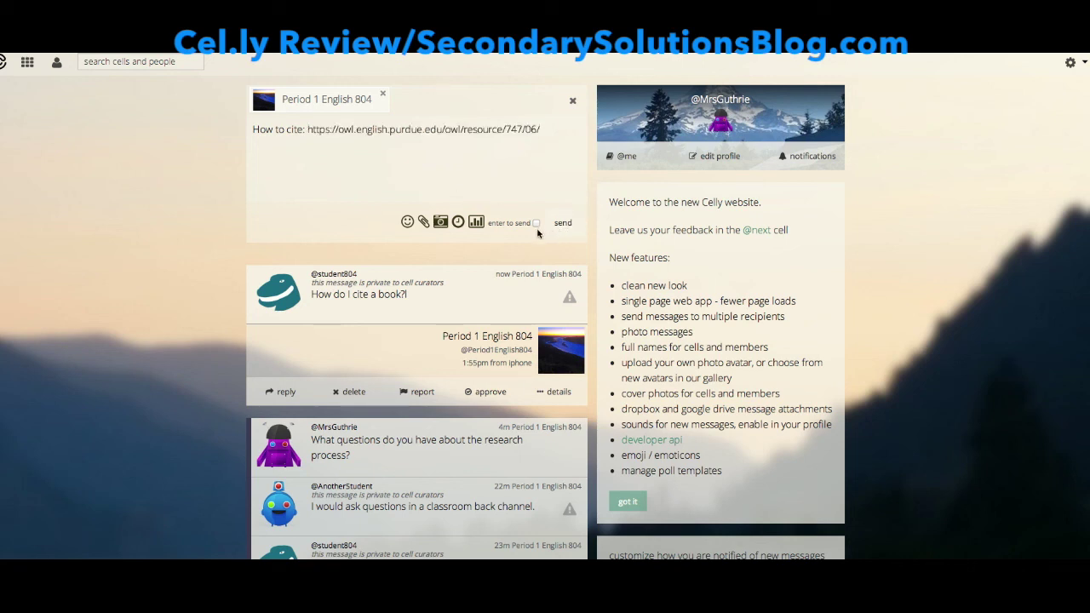
{"action": "left_click", "coordinate": [562, 223]}
{"action": "left_click", "coordinate": [476, 222]}
Draft the poll 'Who did you blame more for the conflict in last night's reading?' with answers Daisy, Gatsby and Another character, closing automatically
{"action": "left_click", "coordinate": [407, 189]}
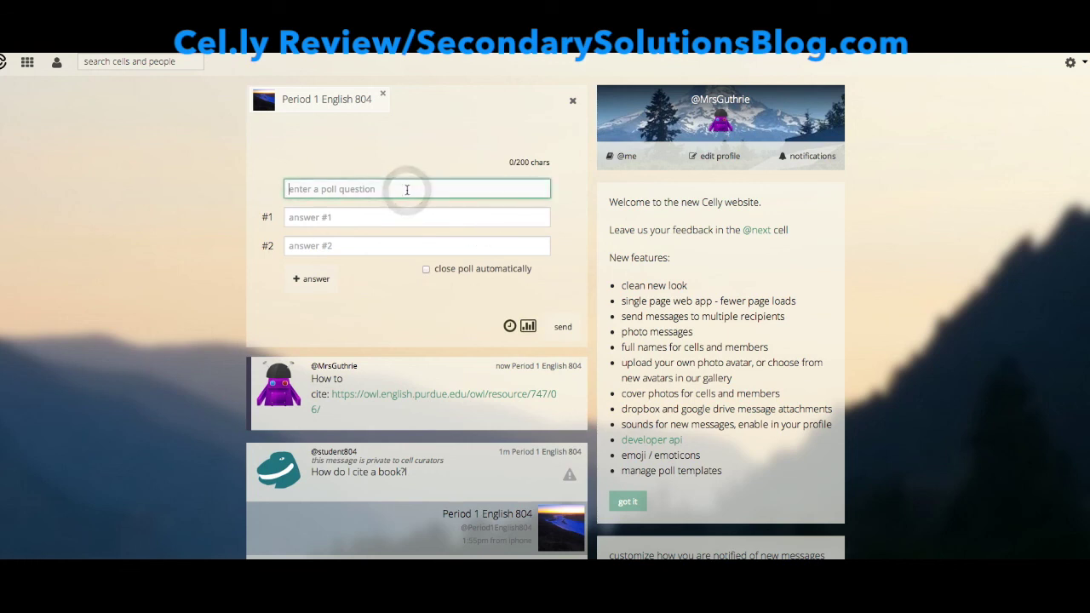
{"action": "type", "text": "Who did you"}
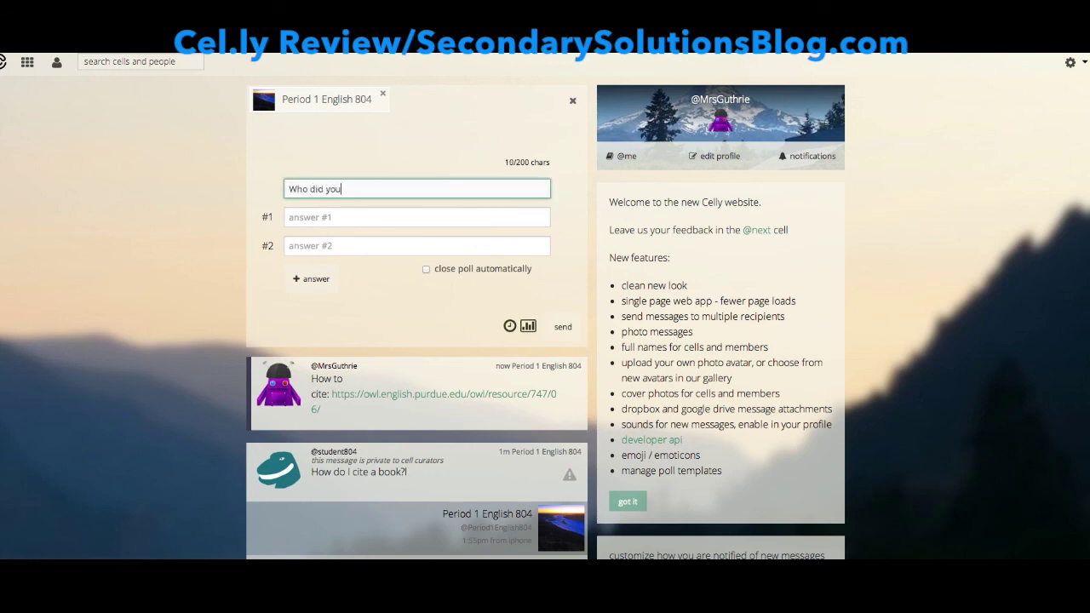
{"action": "type", "text": " blame more for the conflict in l"}
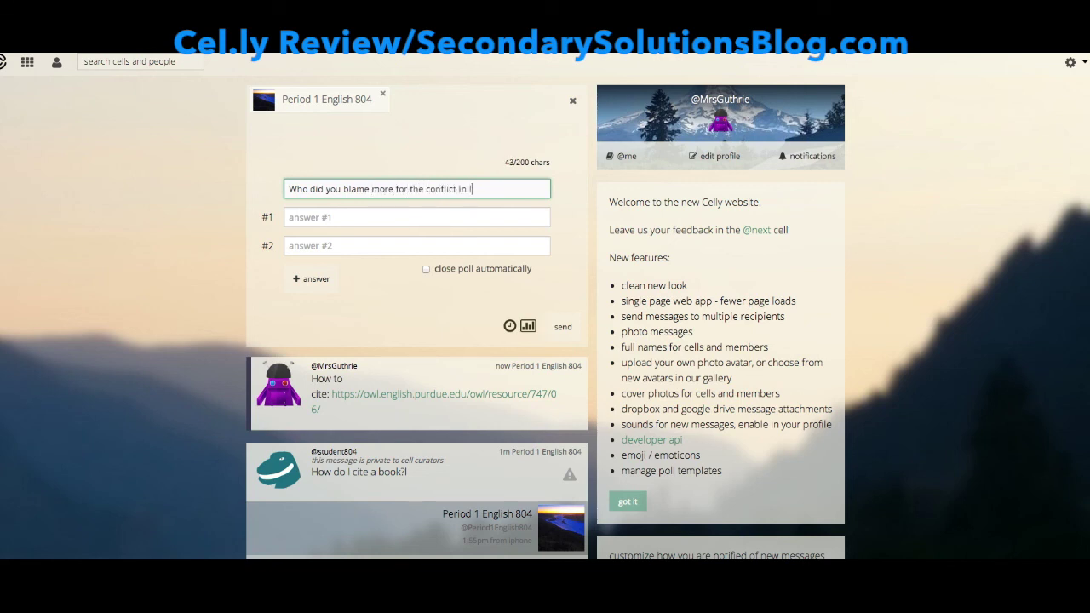
{"action": "type", "text": "ast night's reading?"}
{"action": "left_click", "coordinate": [410, 224]}
{"action": "type", "text": "Daisy"}
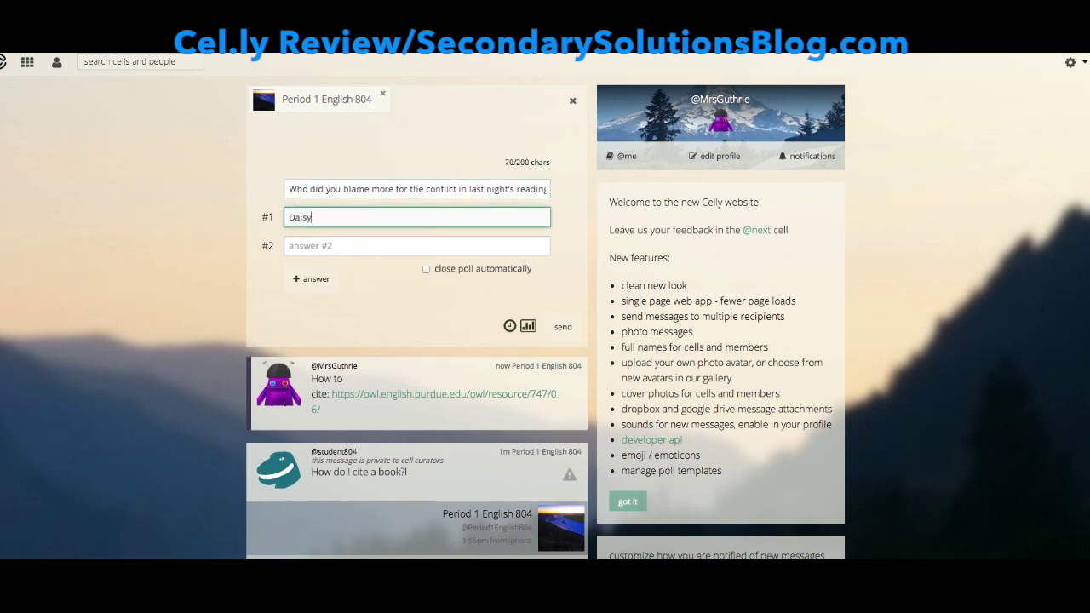
{"action": "key", "text": "Tab"}
{"action": "type", "text": "Gatsby"}
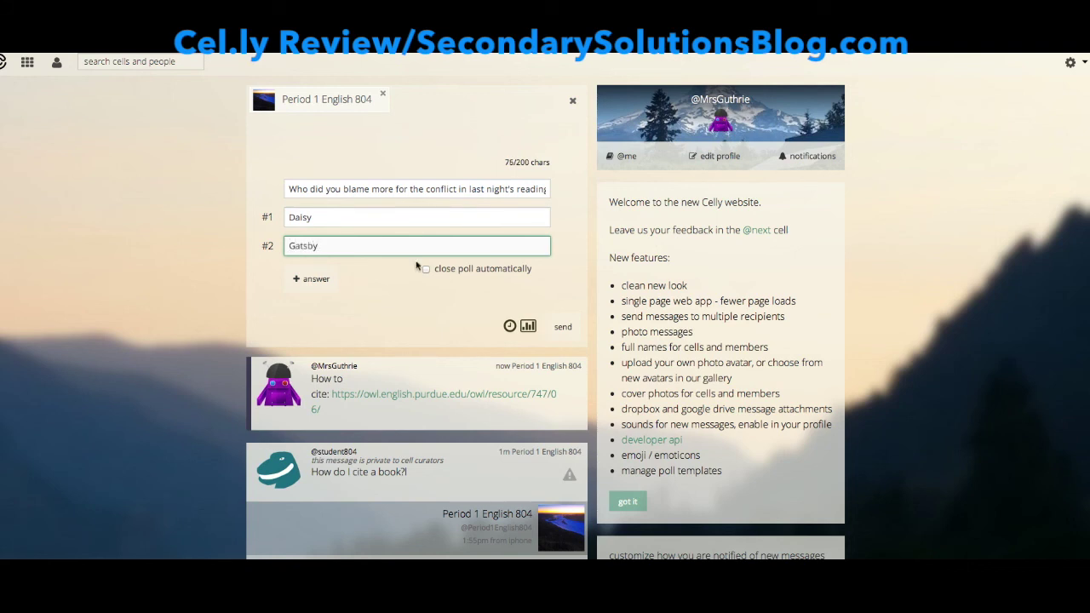
{"action": "left_click", "coordinate": [315, 280]}
{"action": "type", "text": "Another charac"}
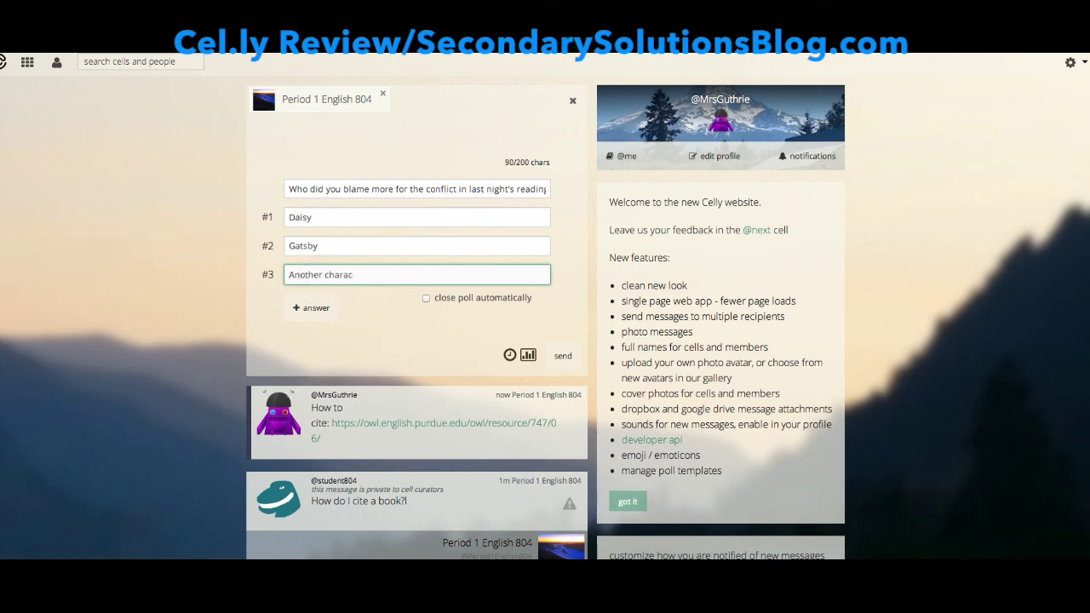
{"action": "type", "text": "cter"}
{"action": "left_click", "coordinate": [470, 305]}
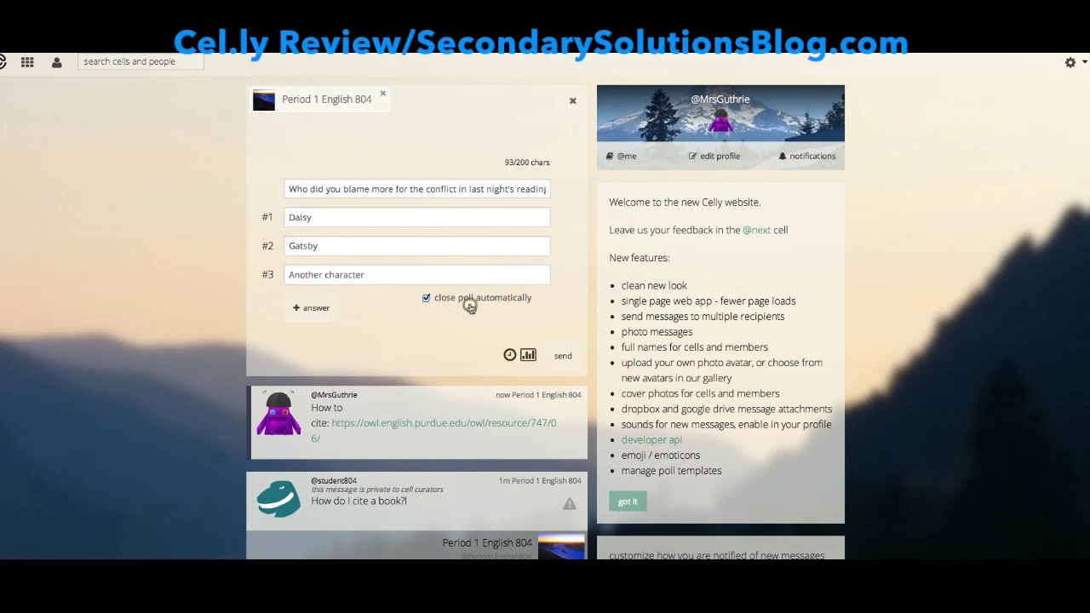